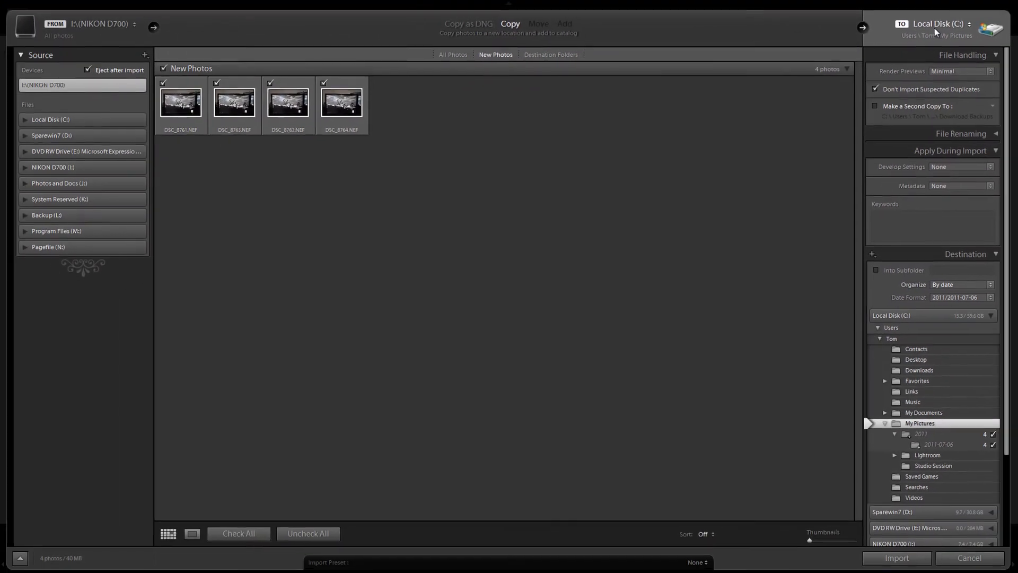
Step: Change the import destination to the Desktop folder, keeping the 2011/2011-07-06 date folders
{"action": "left_click", "coordinate": [839, 69]}
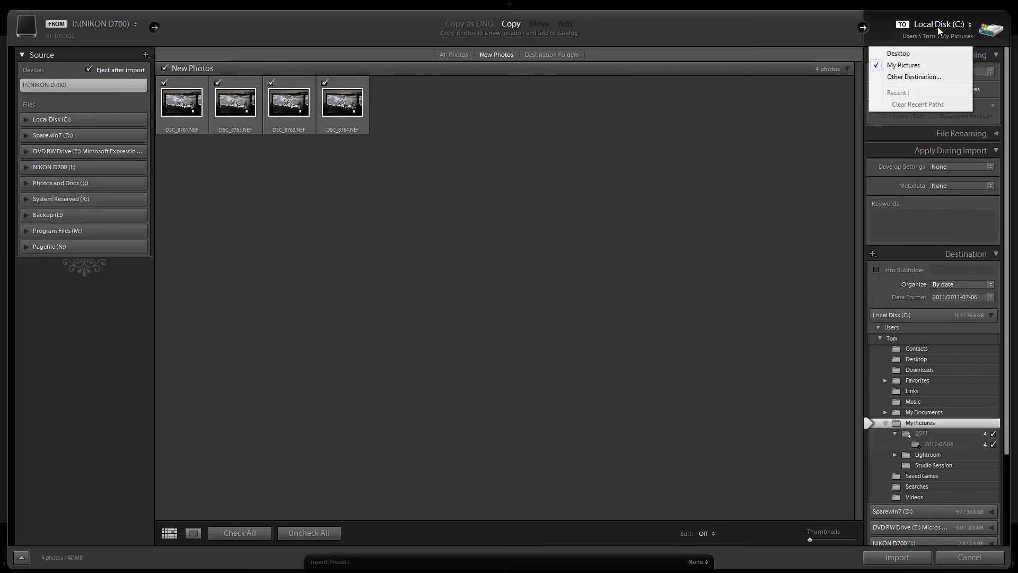
{"action": "left_click", "coordinate": [910, 56]}
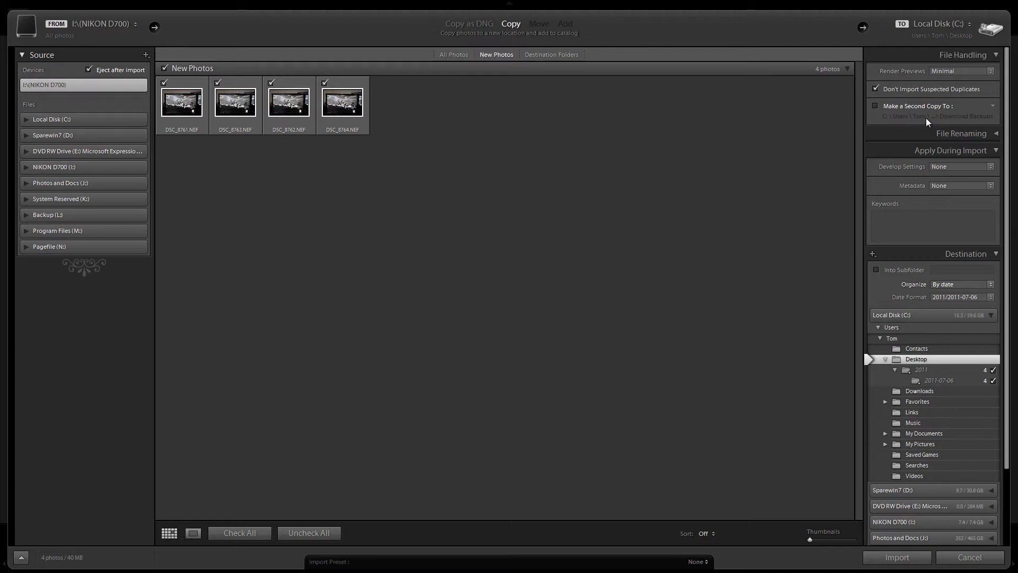
Step: Leave File Renaming off and Develop Settings at None, then collapse Apply During Import
{"action": "scroll", "coordinate": [1005, 189], "scroll_direction": "down", "scroll_amount": 1}
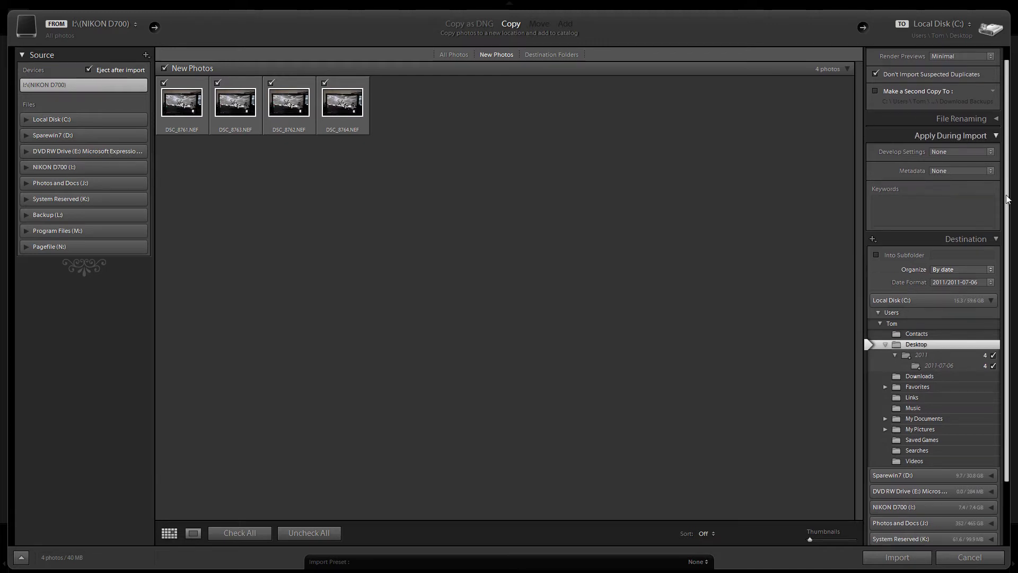
{"action": "left_click", "coordinate": [995, 120]}
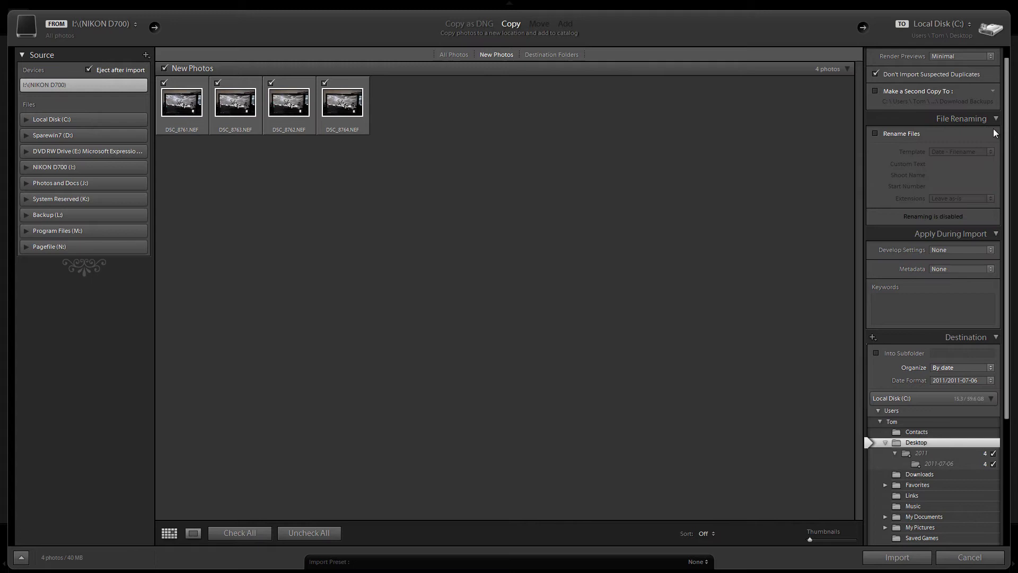
{"action": "left_click", "coordinate": [996, 120]}
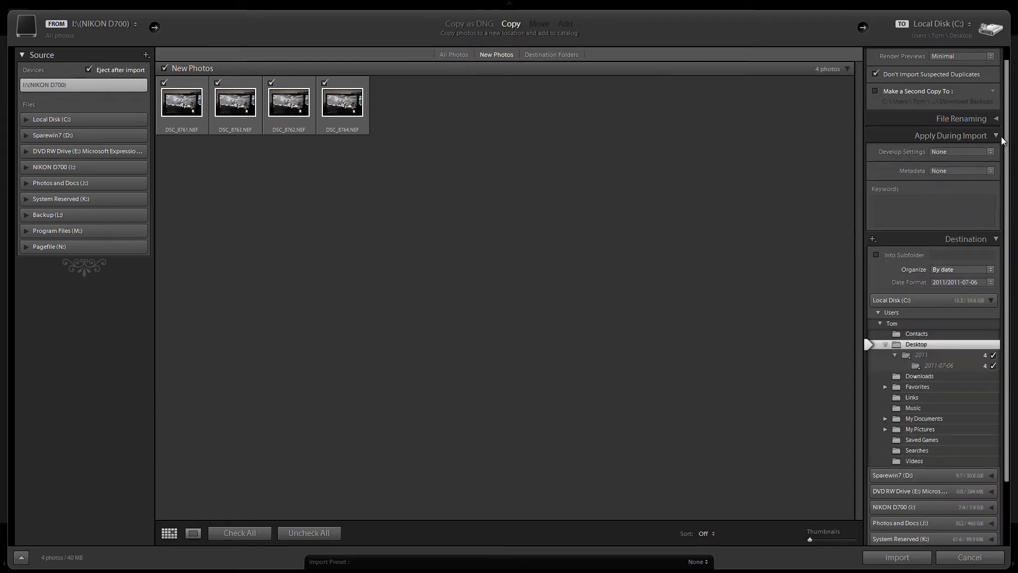
{"action": "scroll", "coordinate": [1006, 141], "scroll_direction": "down", "scroll_amount": 1}
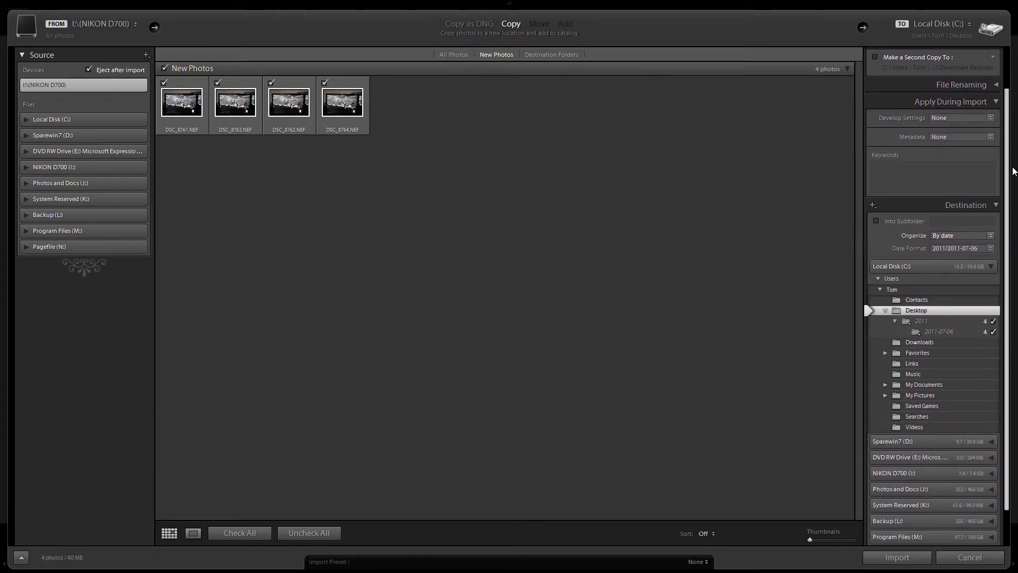
{"action": "left_click", "coordinate": [991, 118]}
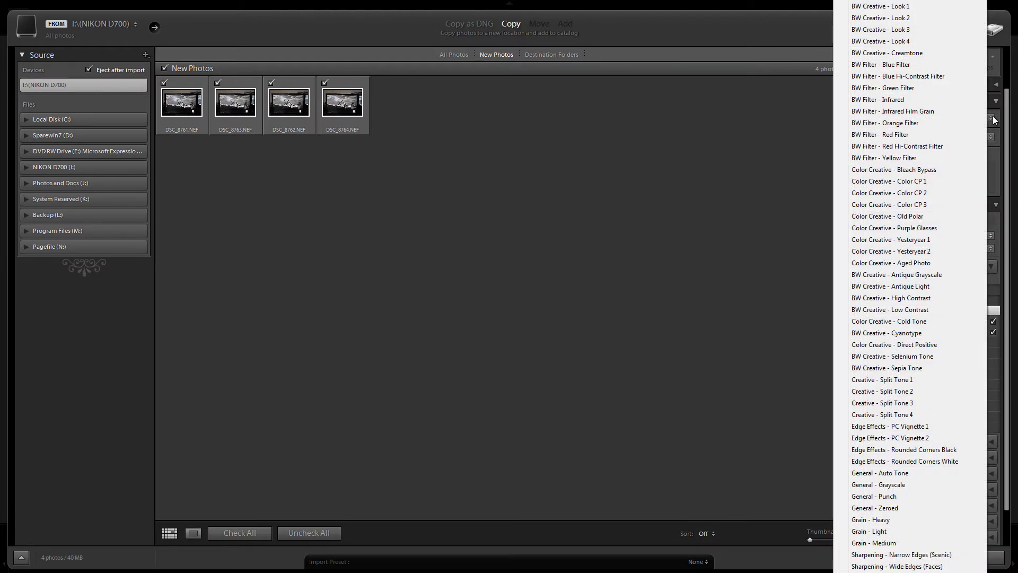
{"action": "left_click", "coordinate": [996, 119]}
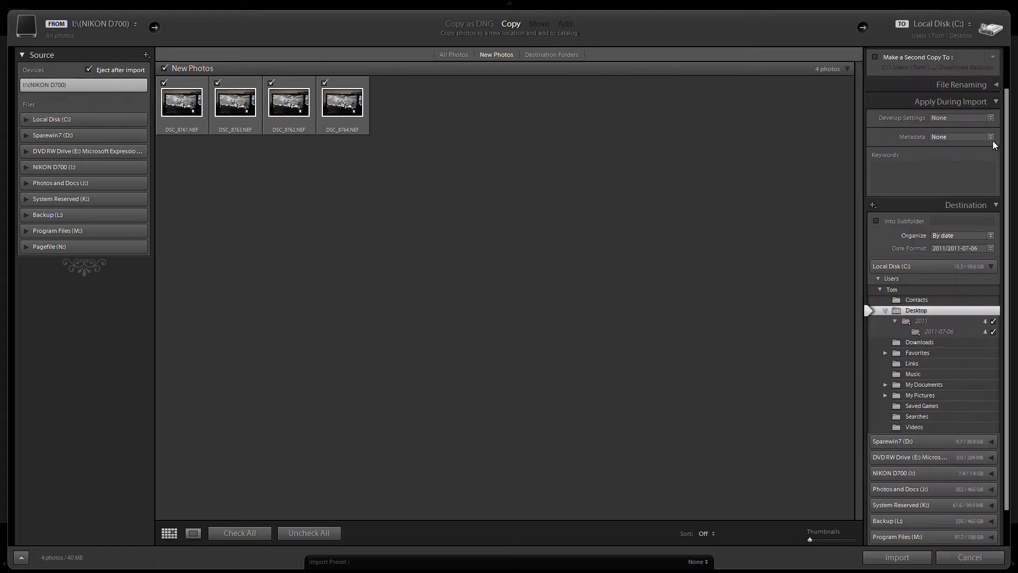
{"action": "left_click", "coordinate": [996, 104]}
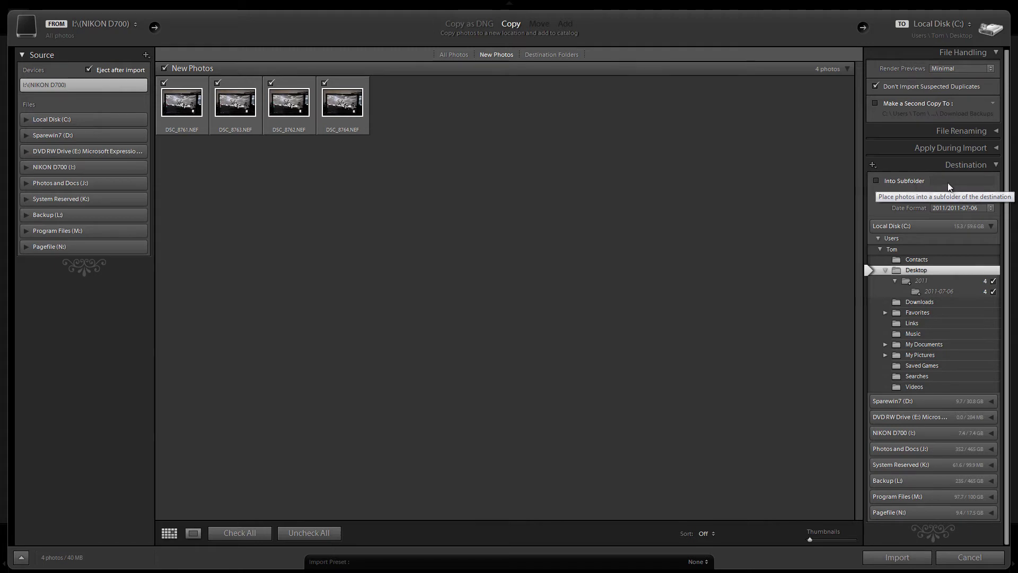
{"action": "left_click", "coordinate": [961, 197]}
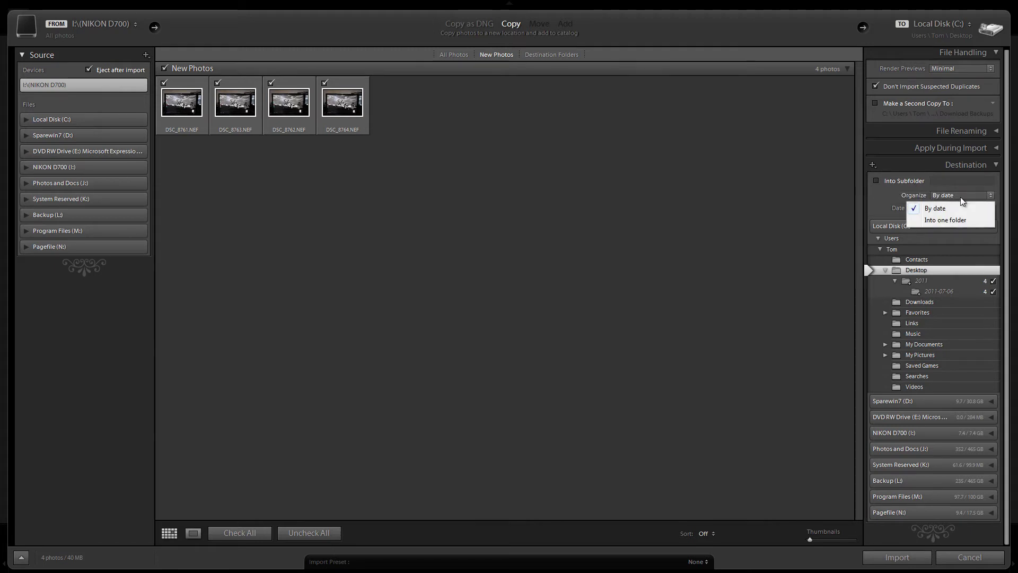
{"action": "left_click", "coordinate": [960, 196]}
{"action": "left_click", "coordinate": [956, 209]}
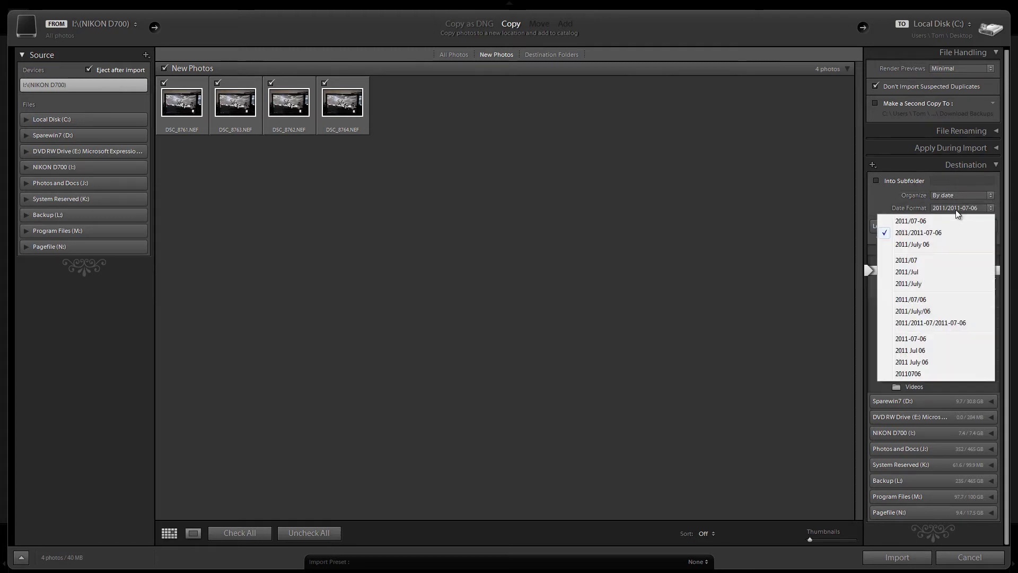
{"action": "left_click", "coordinate": [956, 209]}
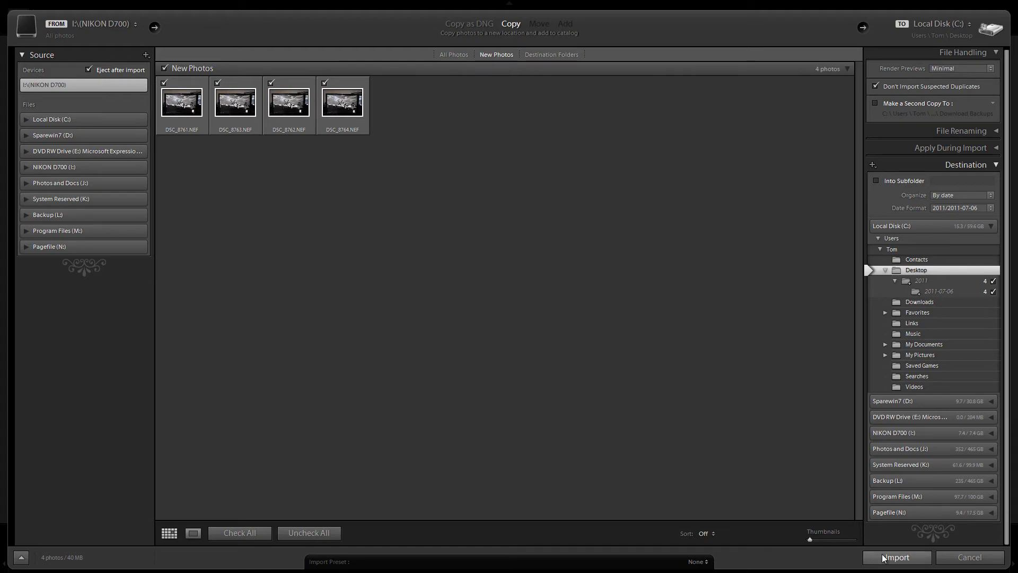
Step: Import the four NEF photos and select DSC_8761.NEF in the Library grid
{"action": "left_click", "coordinate": [898, 559]}
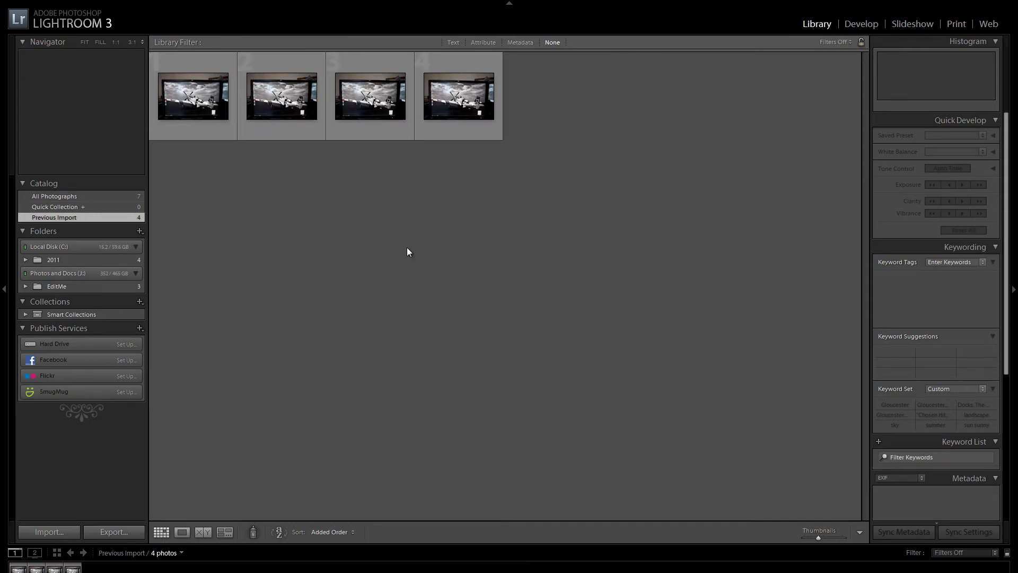
{"action": "left_click", "coordinate": [197, 112]}
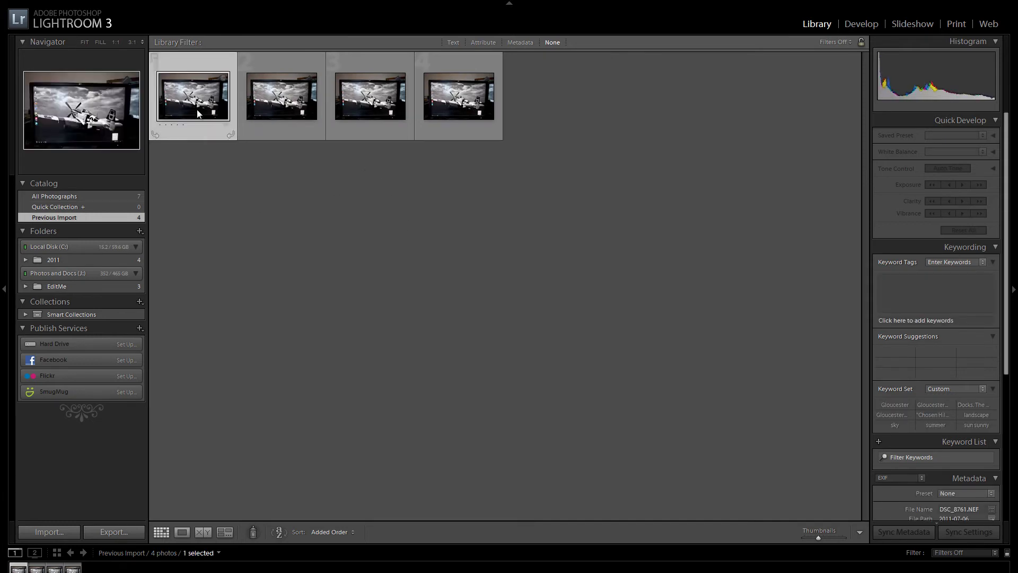
Step: Open DSC_8761.NEF in Develop and set Recovery to 32 and Saturation to +29
{"action": "left_click", "coordinate": [862, 24]}
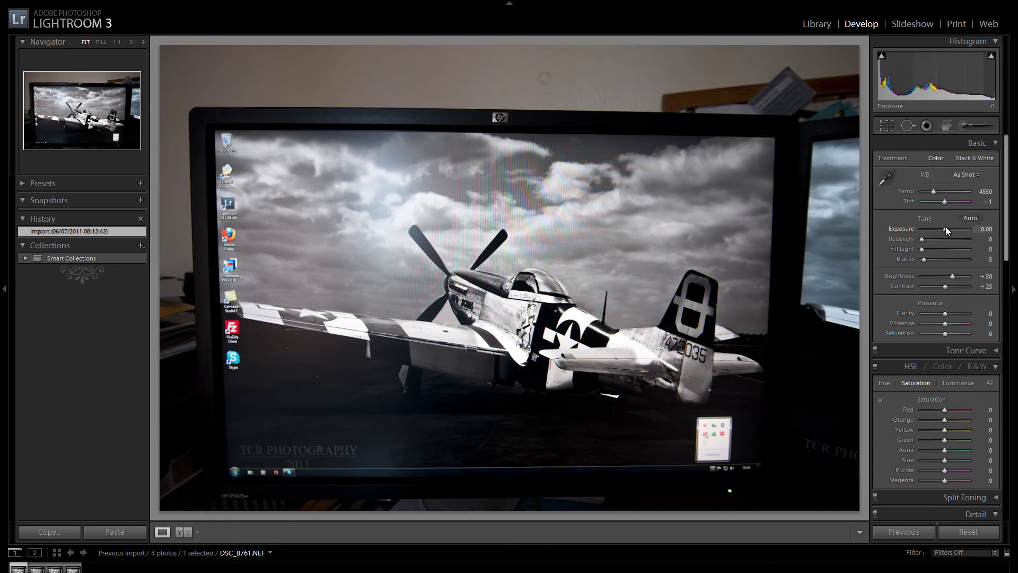
{"action": "left_click_drag", "start_coordinate": [923, 239], "coordinate": [938, 238]}
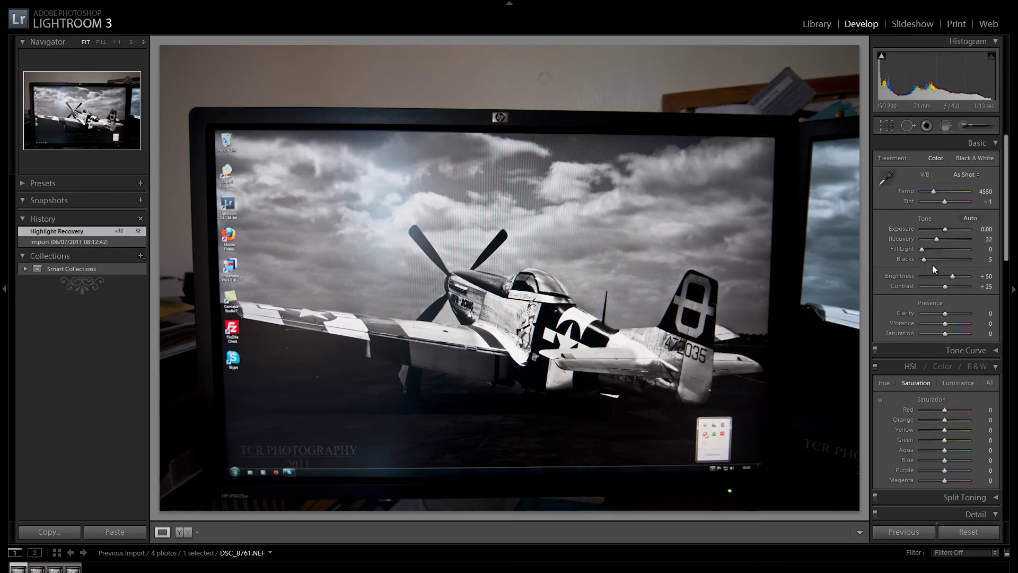
{"action": "left_click_drag", "start_coordinate": [944, 333], "coordinate": [950, 333]}
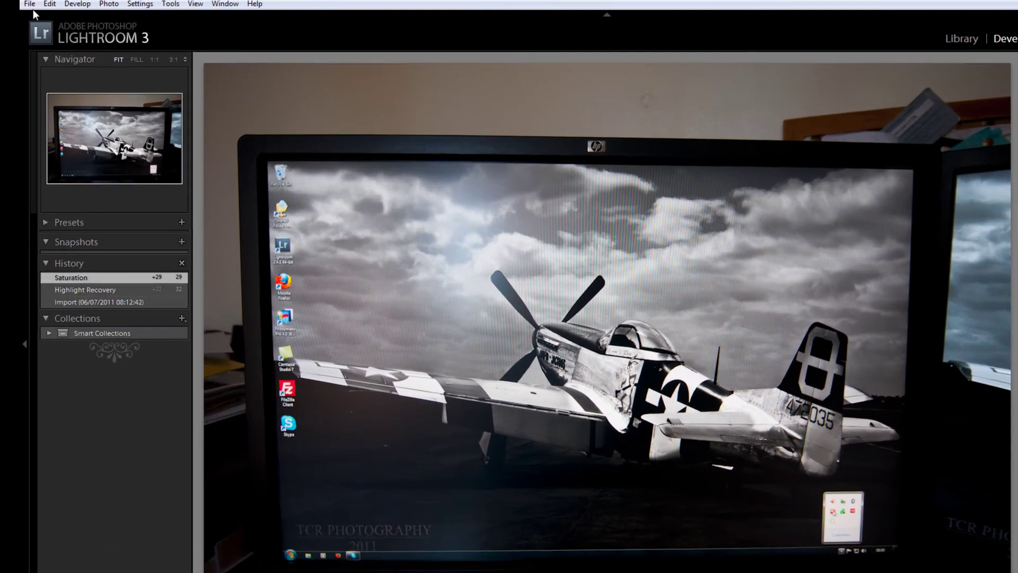
Step: Open the Export One File dialog for DSC_8761 and set Export To Desktop
{"action": "left_click", "coordinate": [30, 3]}
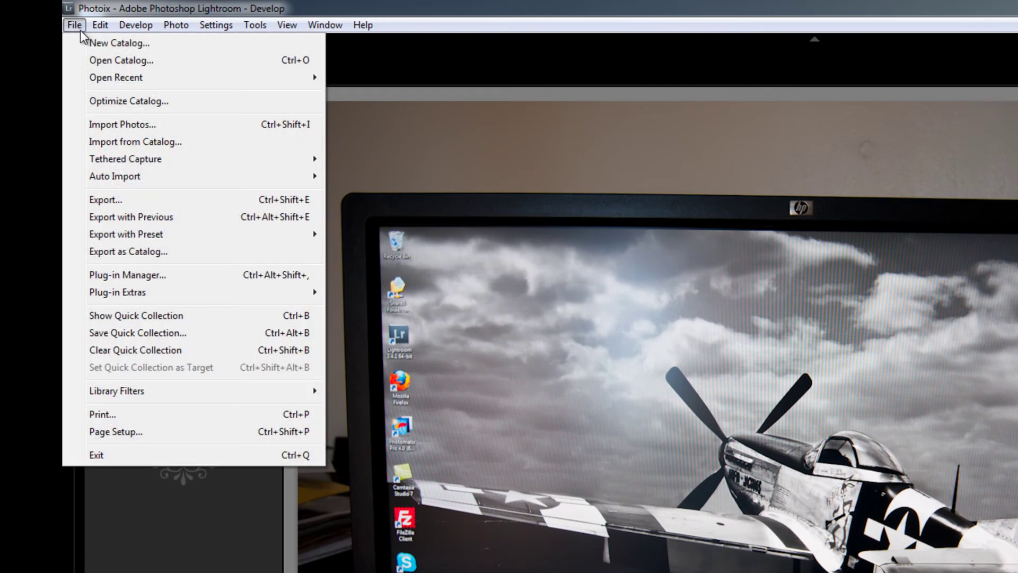
{"action": "left_click", "coordinate": [158, 200]}
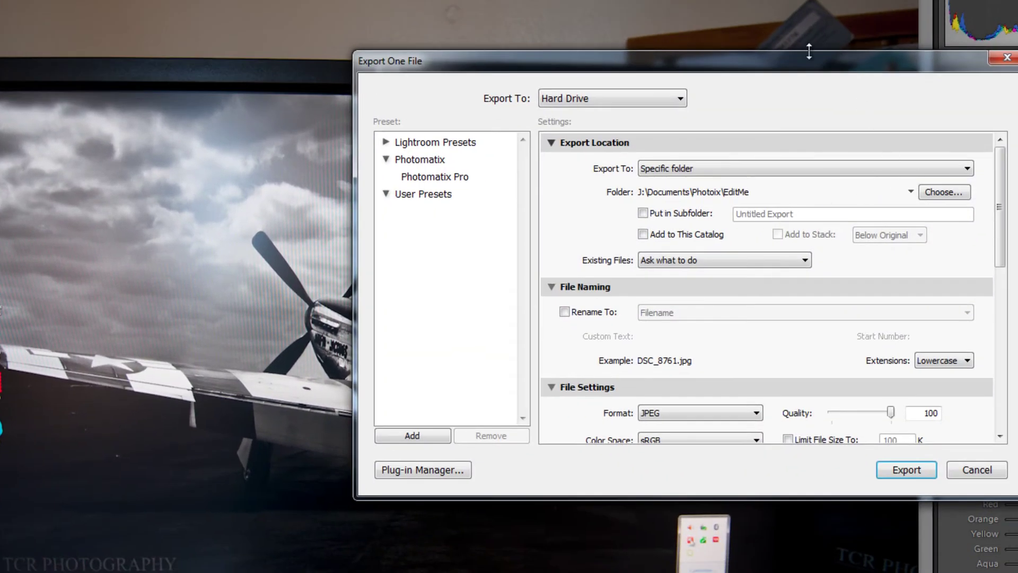
{"action": "left_click_drag", "start_coordinate": [789, 68], "coordinate": [568, 90]}
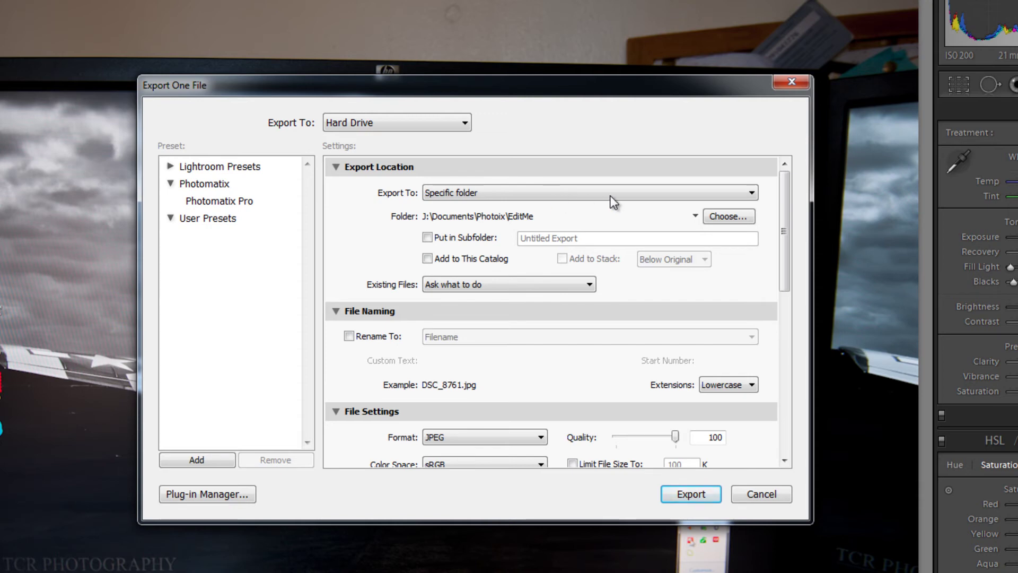
{"action": "left_click", "coordinate": [751, 195]}
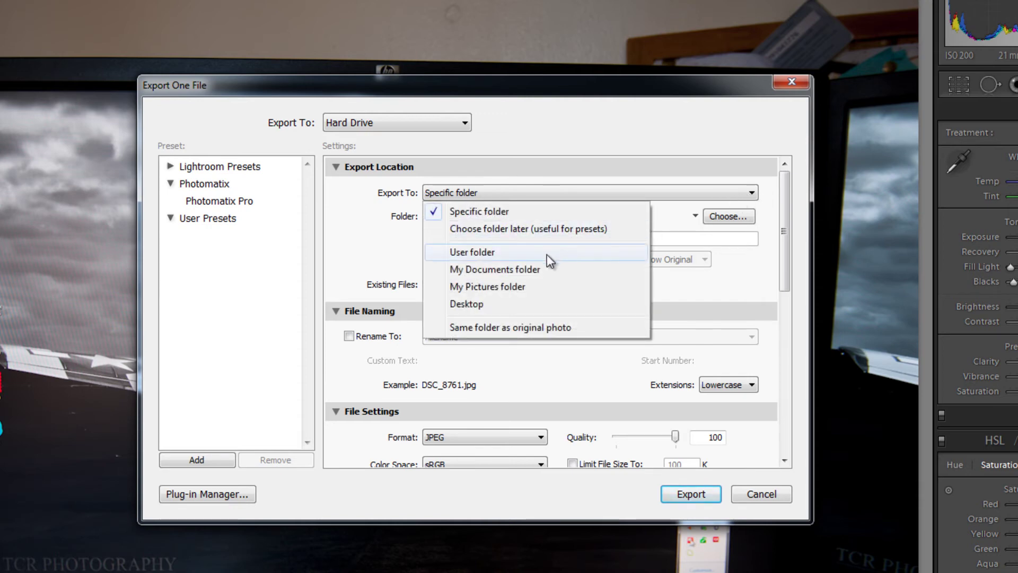
{"action": "left_click", "coordinate": [509, 303]}
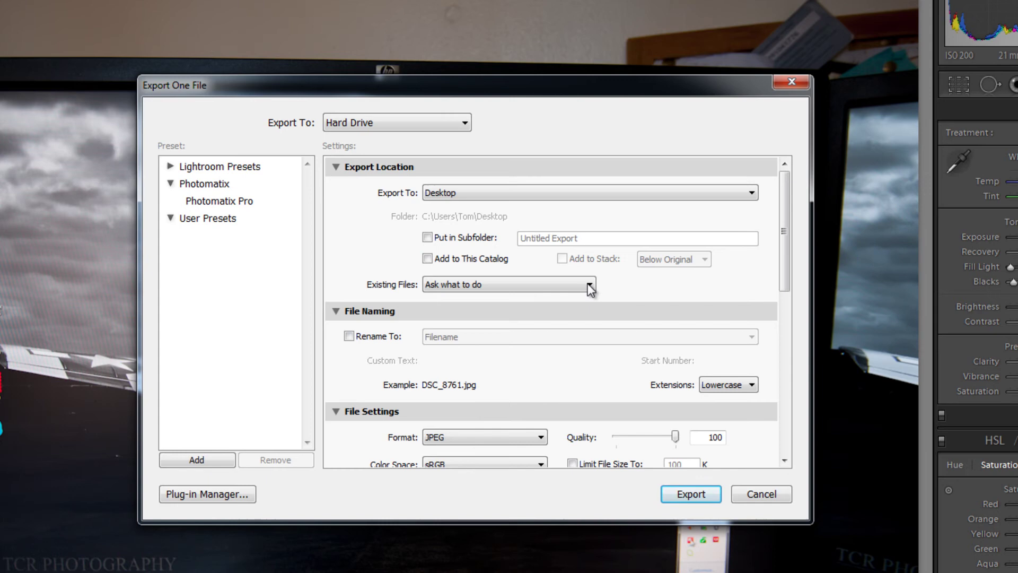
{"action": "left_click", "coordinate": [480, 293]}
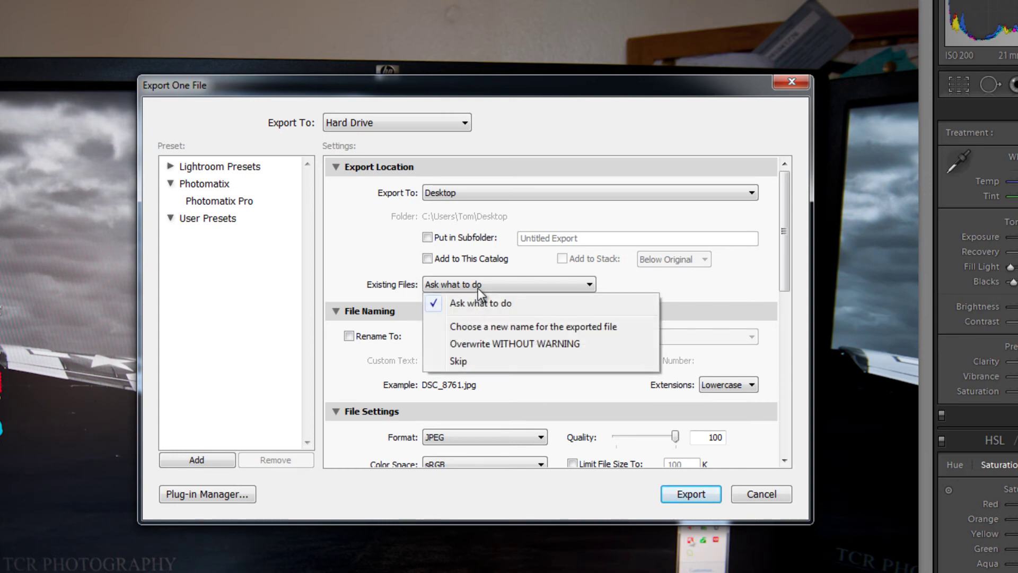
{"action": "left_click", "coordinate": [478, 288]}
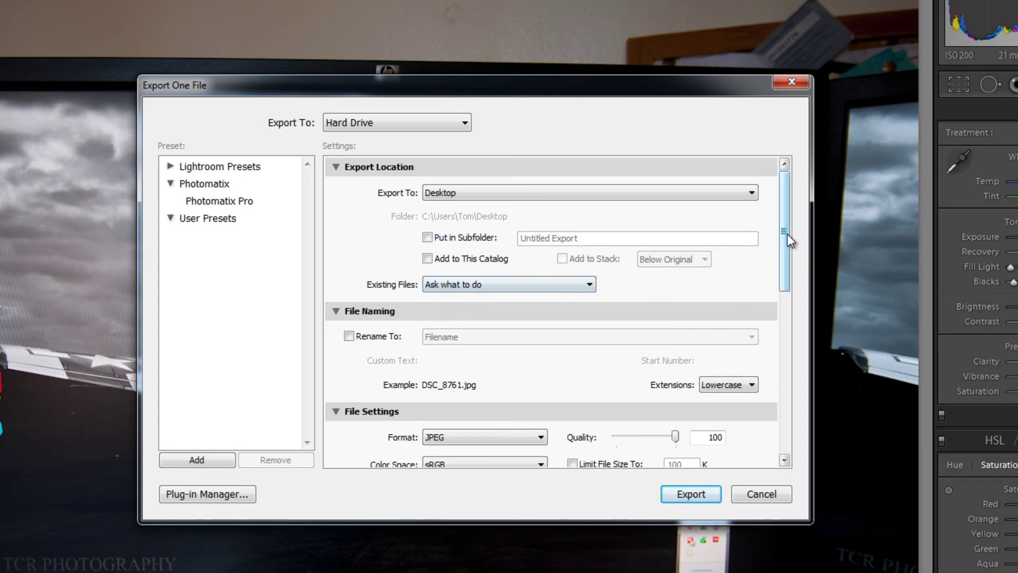
{"action": "left_click_drag", "start_coordinate": [788, 234], "coordinate": [782, 281]}
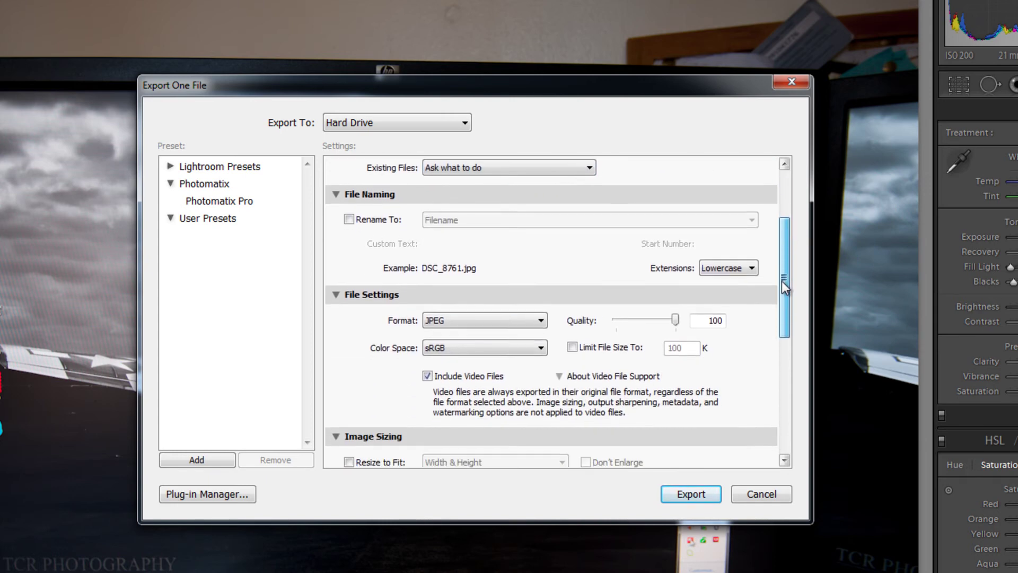
{"action": "left_click", "coordinate": [350, 216]}
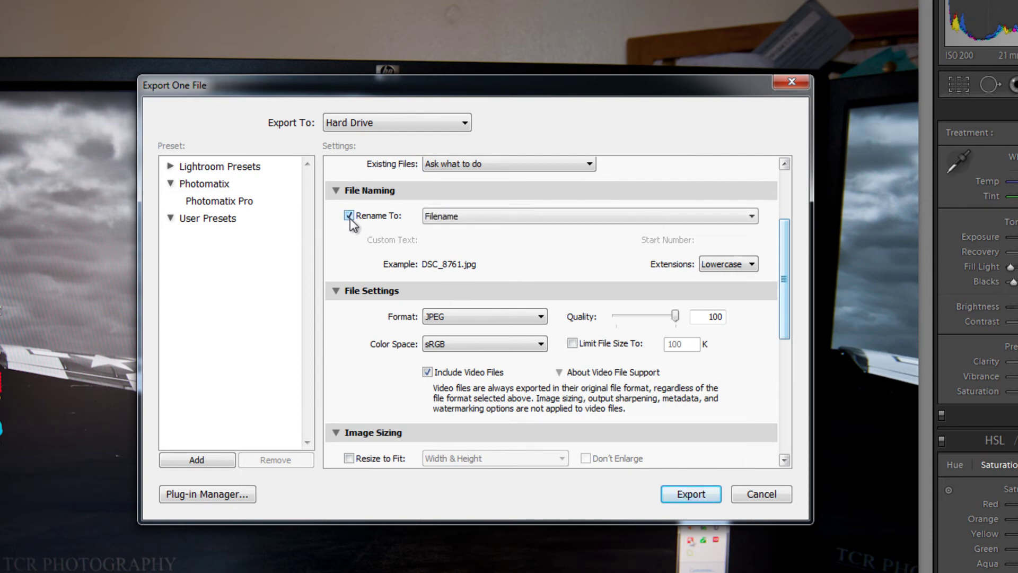
{"action": "left_click", "coordinate": [751, 216]}
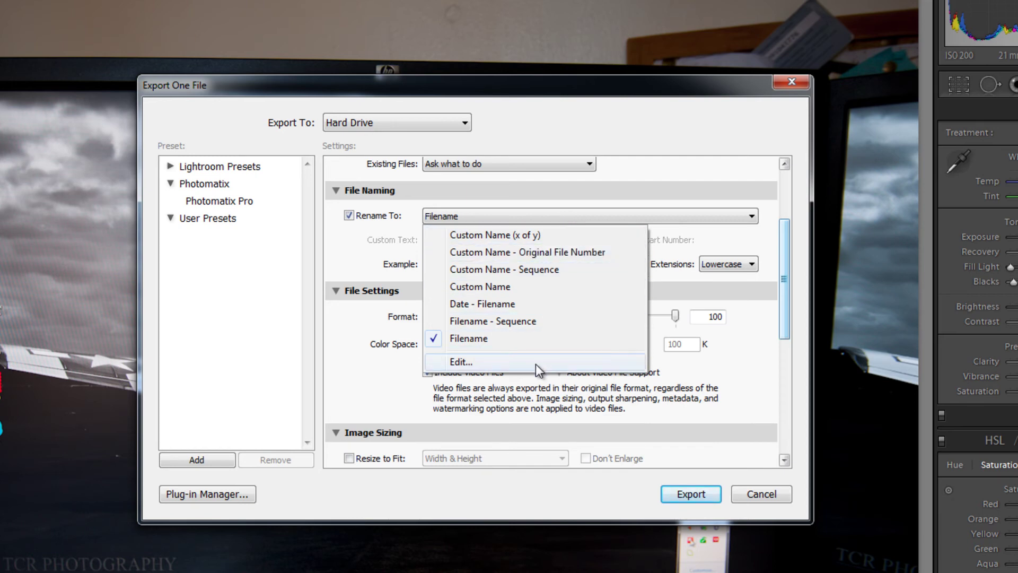
{"action": "left_click", "coordinate": [698, 191]}
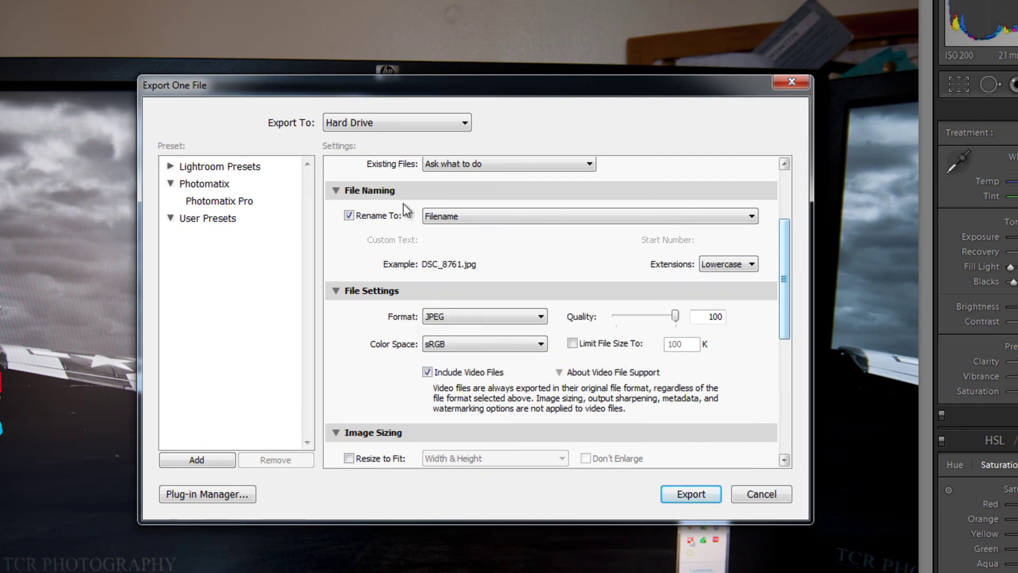
{"action": "left_click", "coordinate": [350, 216]}
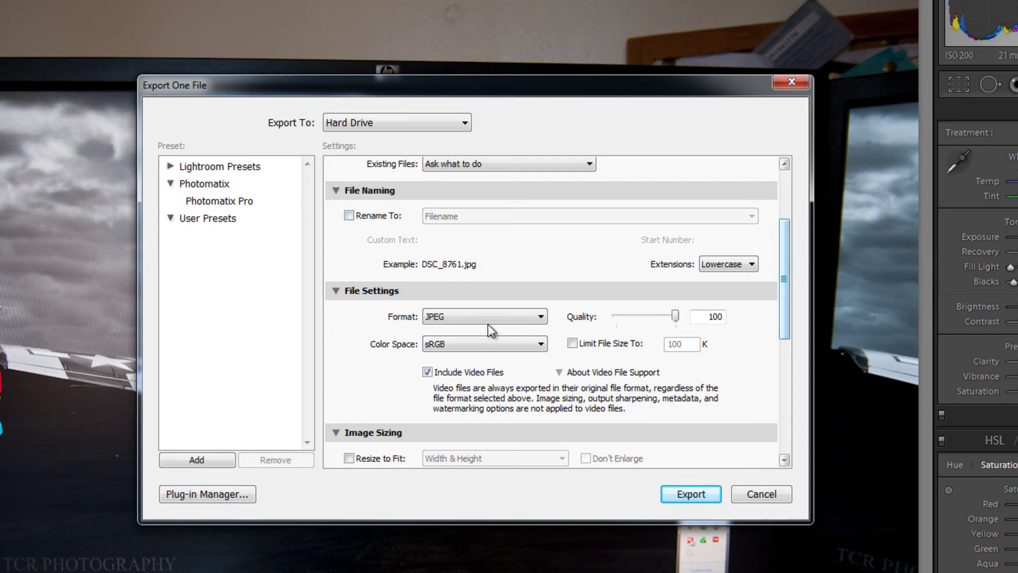
Step: Keep JPEG as the export format and sRGB as the colour space
{"action": "left_click", "coordinate": [541, 316]}
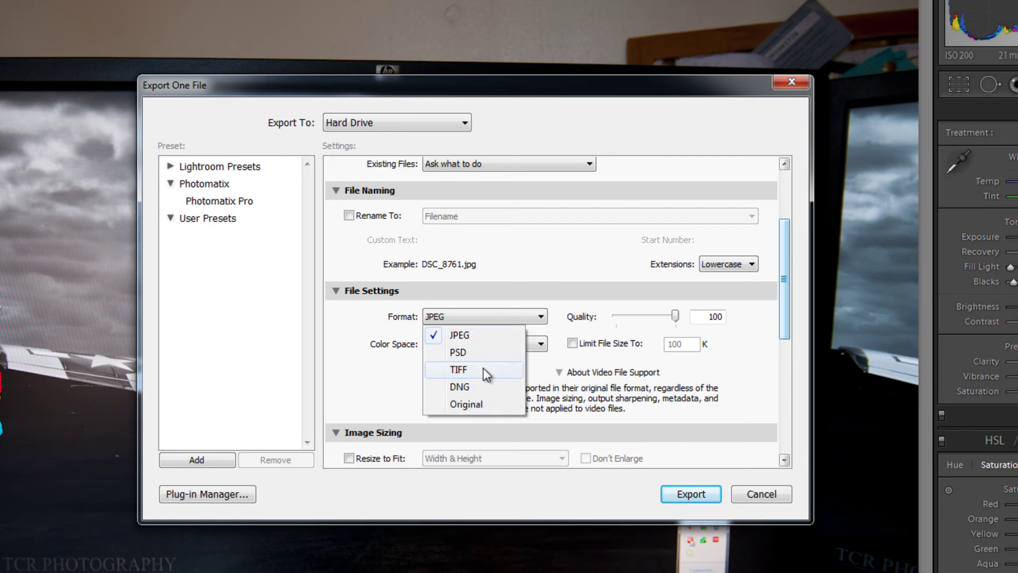
{"action": "left_click", "coordinate": [513, 259]}
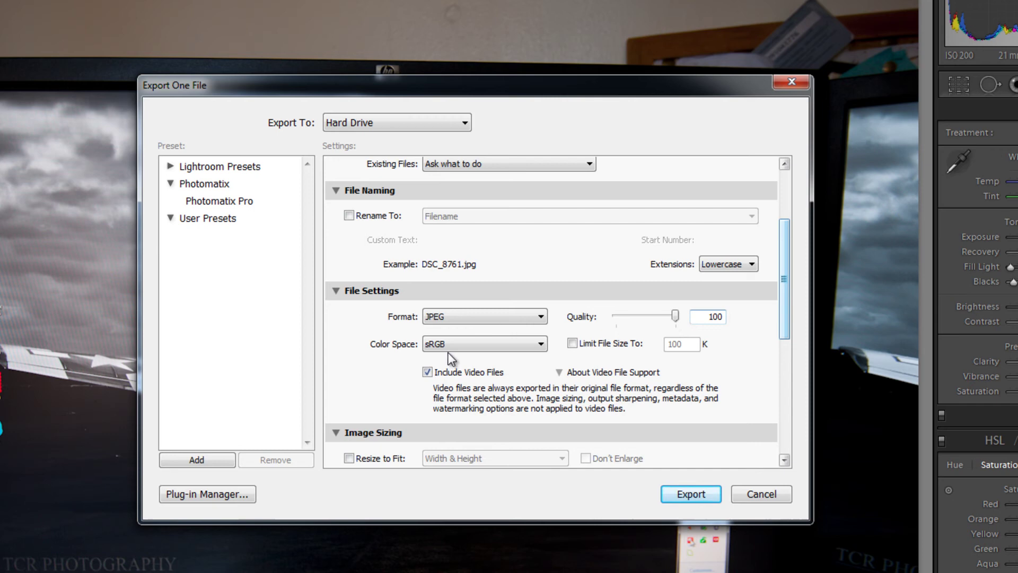
{"action": "left_click", "coordinate": [491, 346]}
{"action": "left_click", "coordinate": [491, 345]}
Step: Leave After Export set to Do nothing and run the export
{"action": "scroll", "coordinate": [784, 297], "scroll_direction": "down", "scroll_amount": 3}
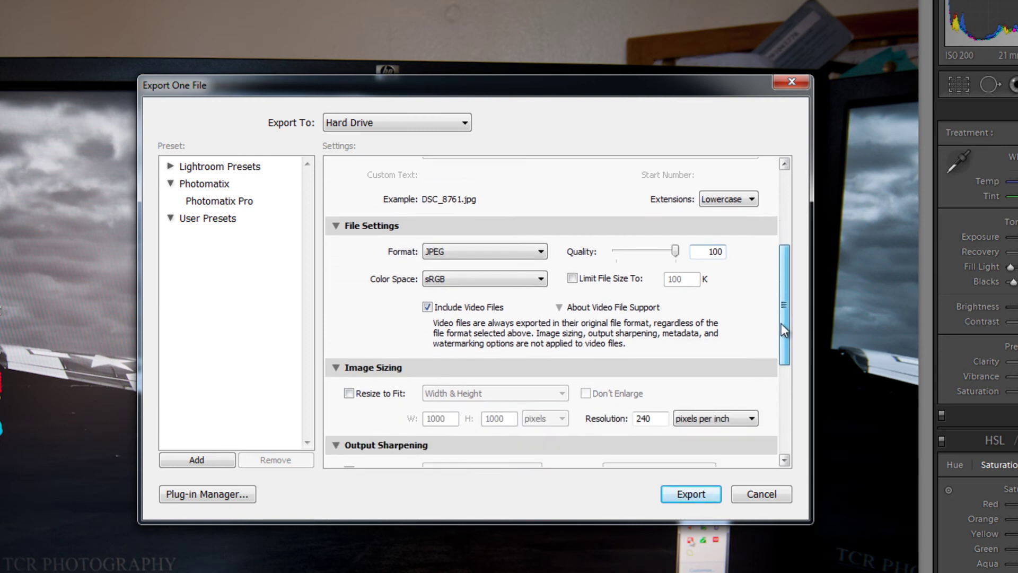
{"action": "scroll", "coordinate": [475, 327], "scroll_direction": "down", "scroll_amount": 10}
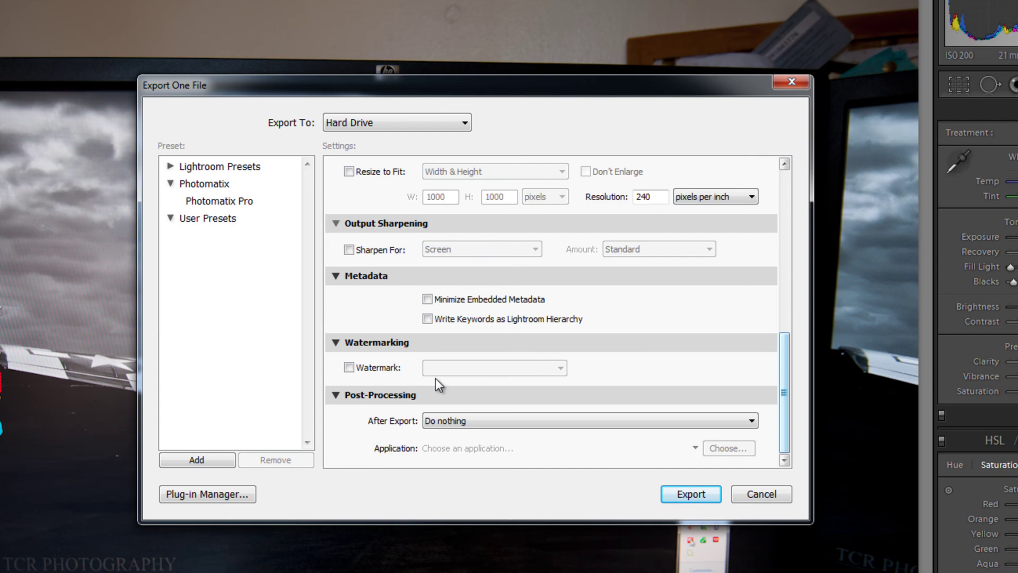
{"action": "left_click", "coordinate": [495, 427]}
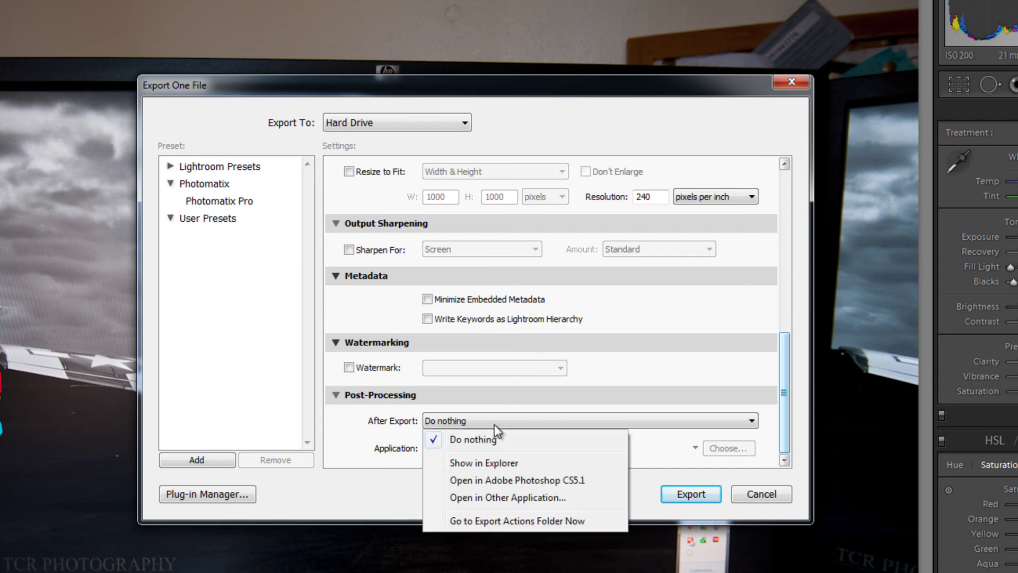
{"action": "left_click", "coordinate": [662, 362]}
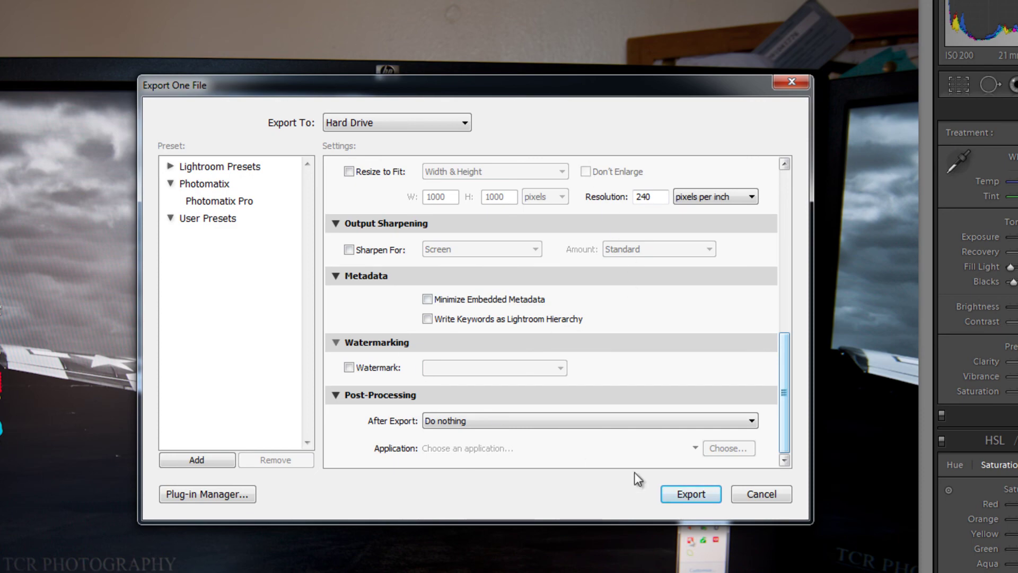
{"action": "left_click", "coordinate": [683, 495]}
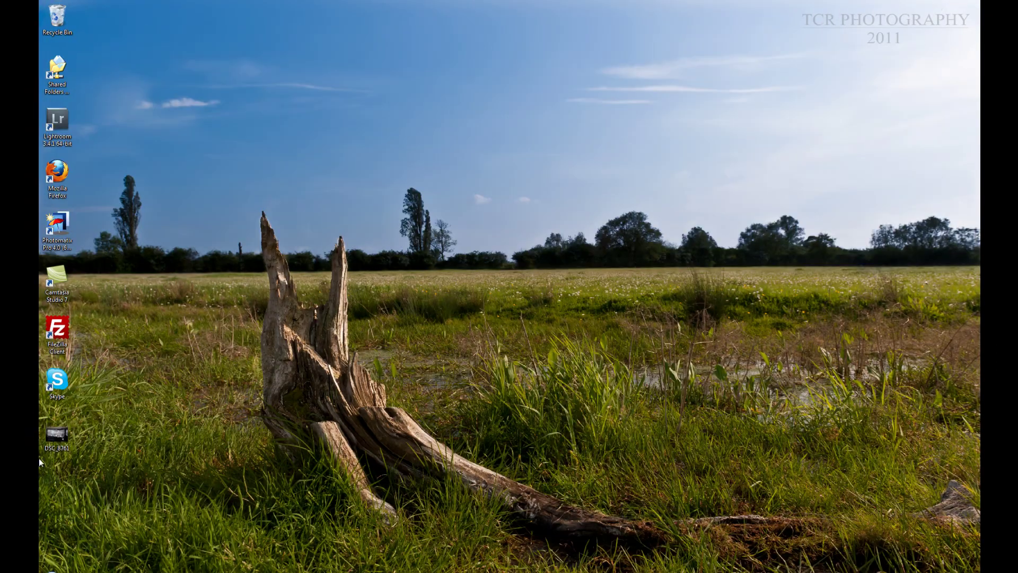
Step: Move the DSC_8761 icon to mid-desktop and restore Lightroom from the taskbar
{"action": "left_click_drag", "start_coordinate": [61, 435], "coordinate": [390, 231]}
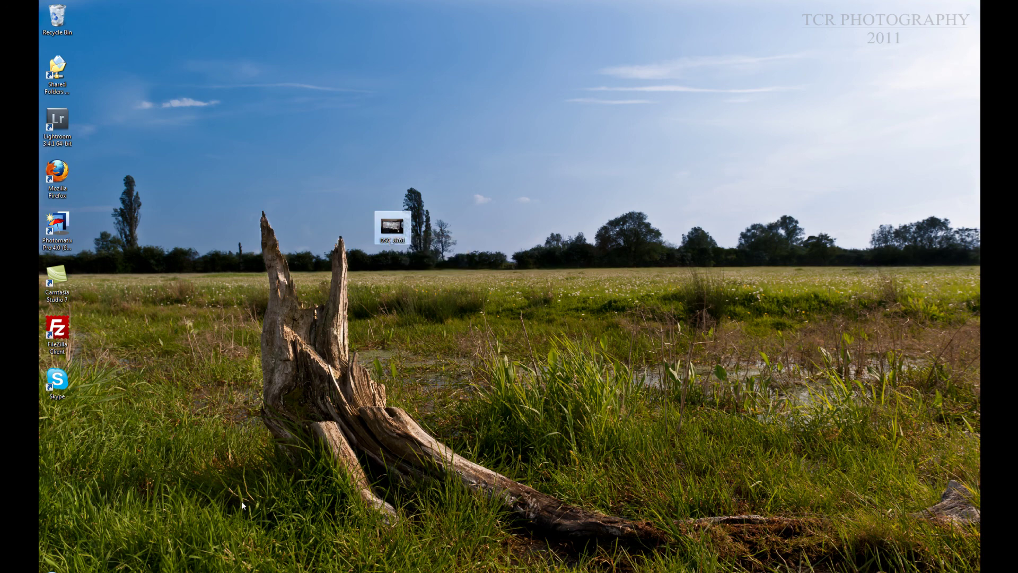
{"action": "mouse_move", "coordinate": [191, 572]}
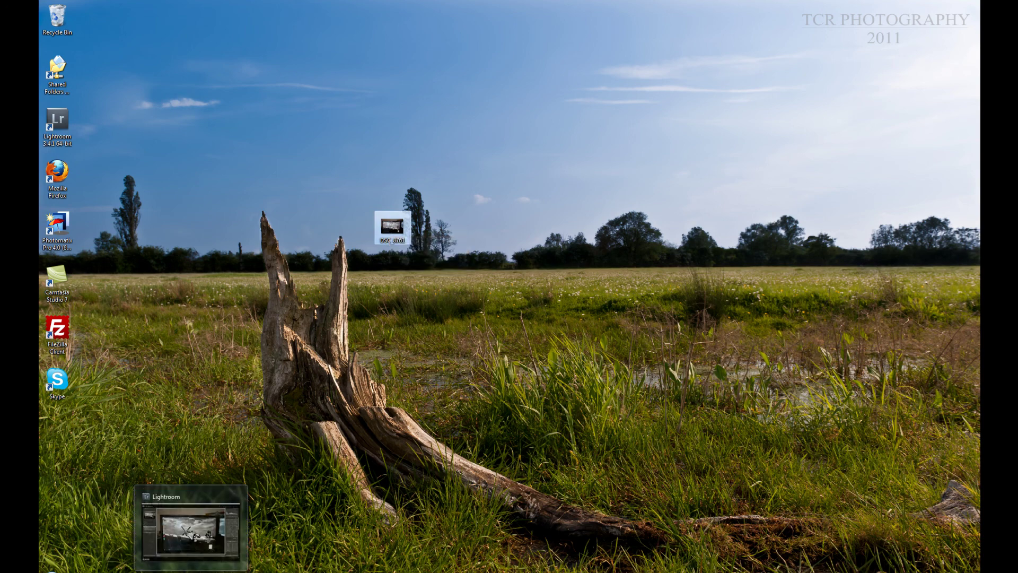
{"action": "left_click", "coordinate": [191, 572]}
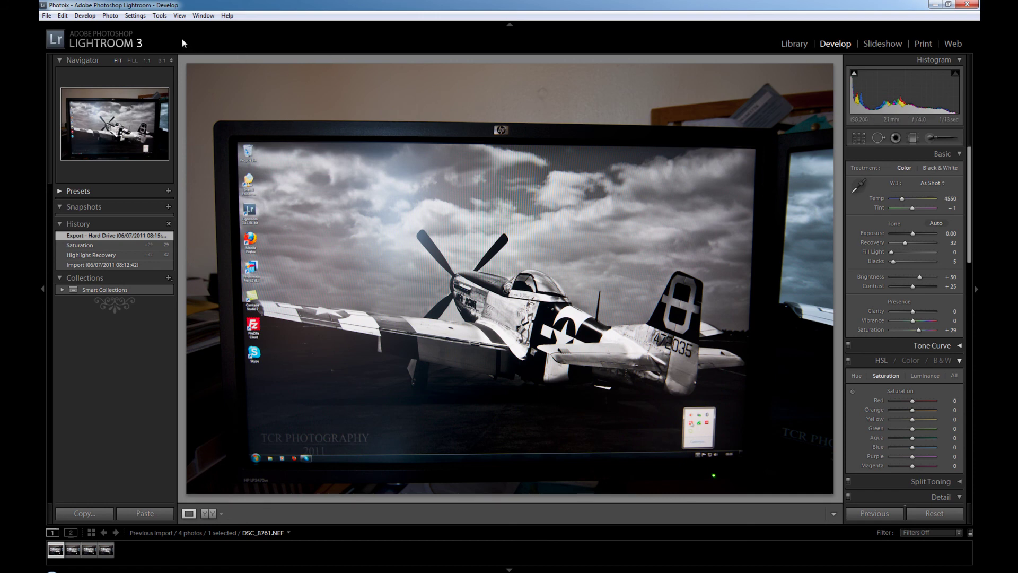
{"action": "left_click", "coordinate": [46, 16]}
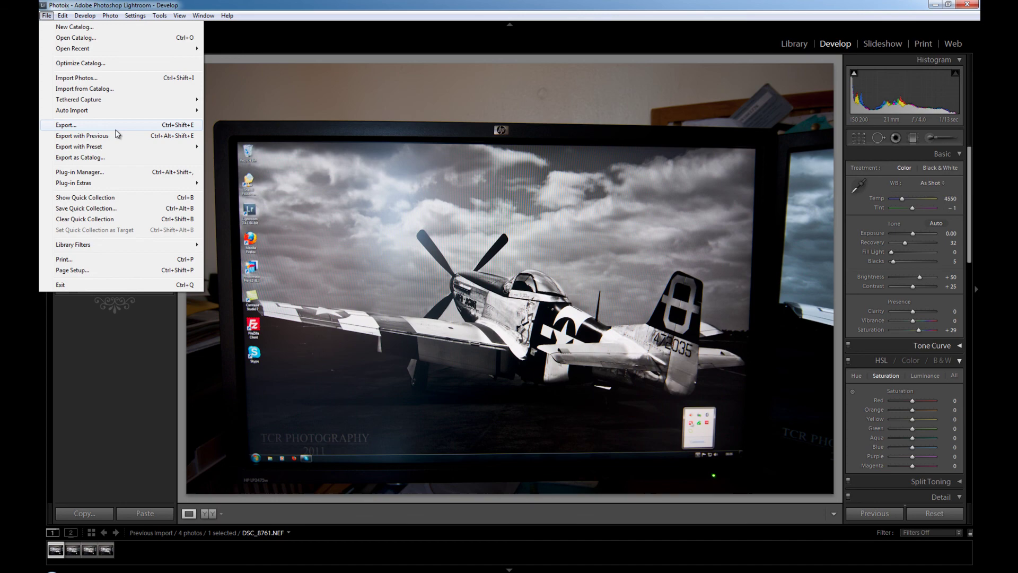
{"action": "left_click", "coordinate": [426, 86]}
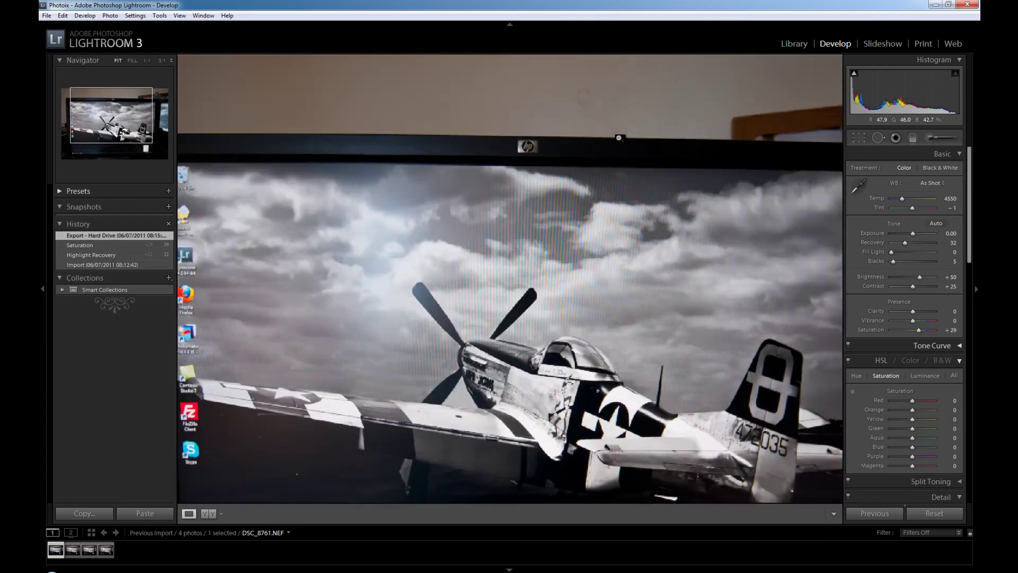
{"action": "left_click", "coordinate": [619, 138]}
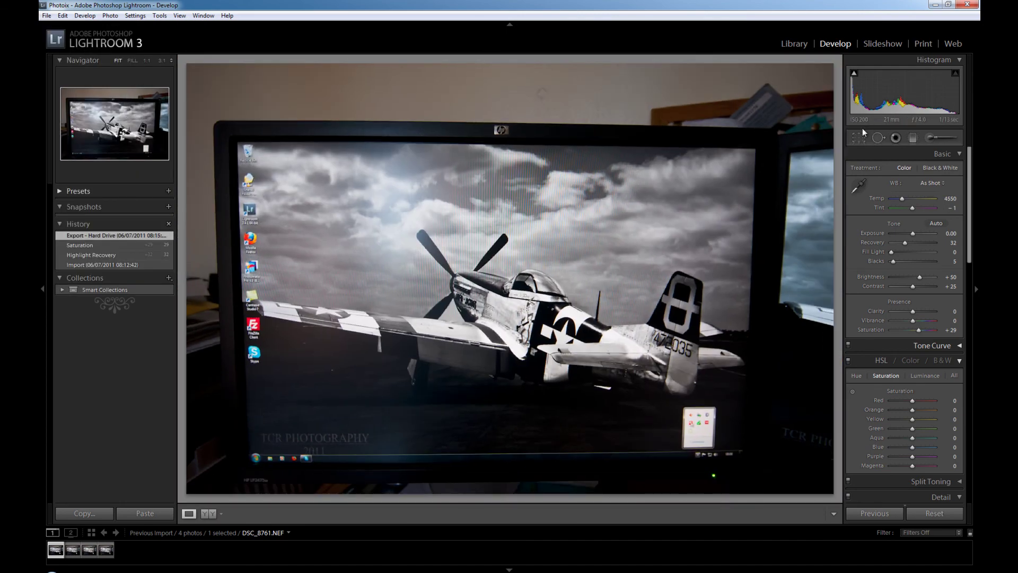